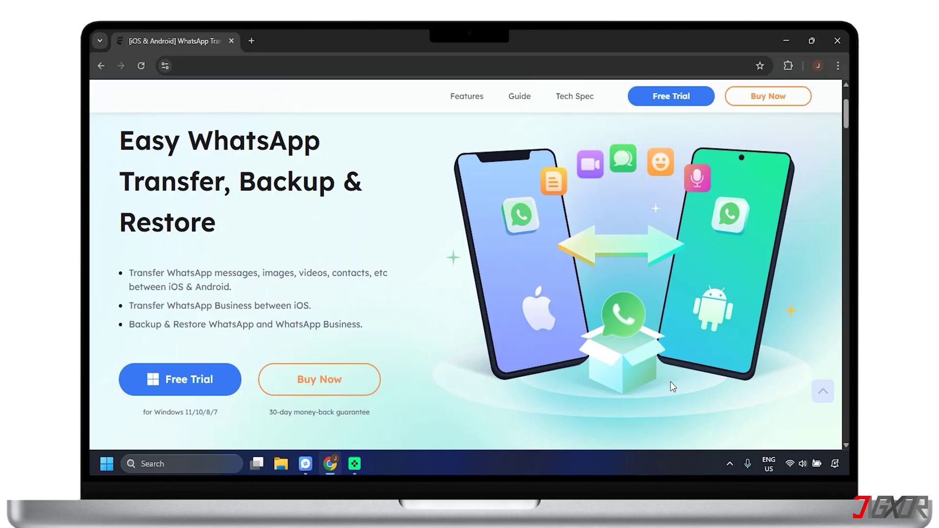
scroll(671, 387, down, 5)
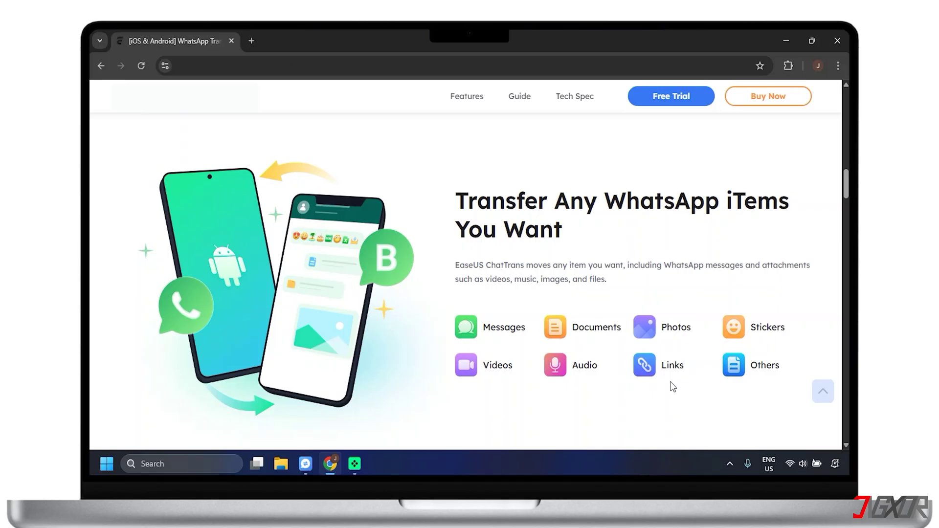
Close the browser window showing the EaseUS ChatTrans product page.
key(super+d)
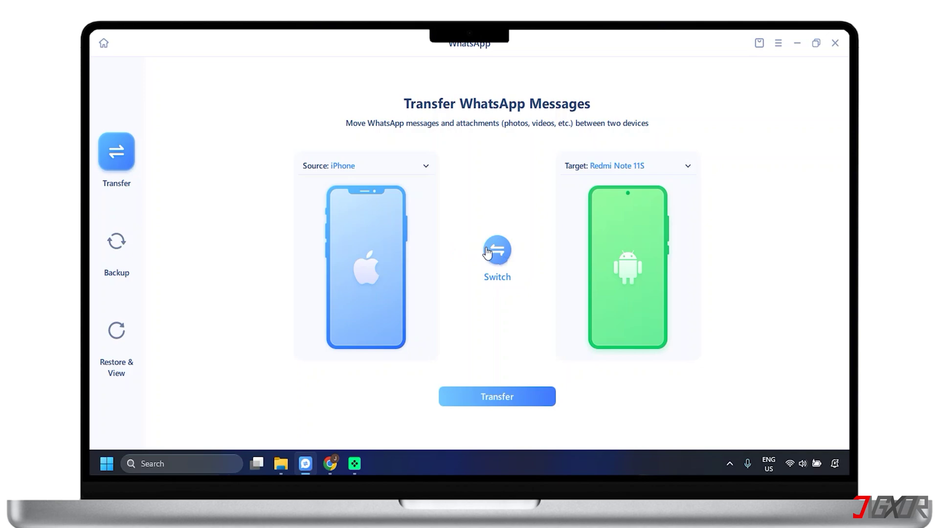
Swap the devices so Redmi Note 11S is the source and iPhone the target.
click(498, 251)
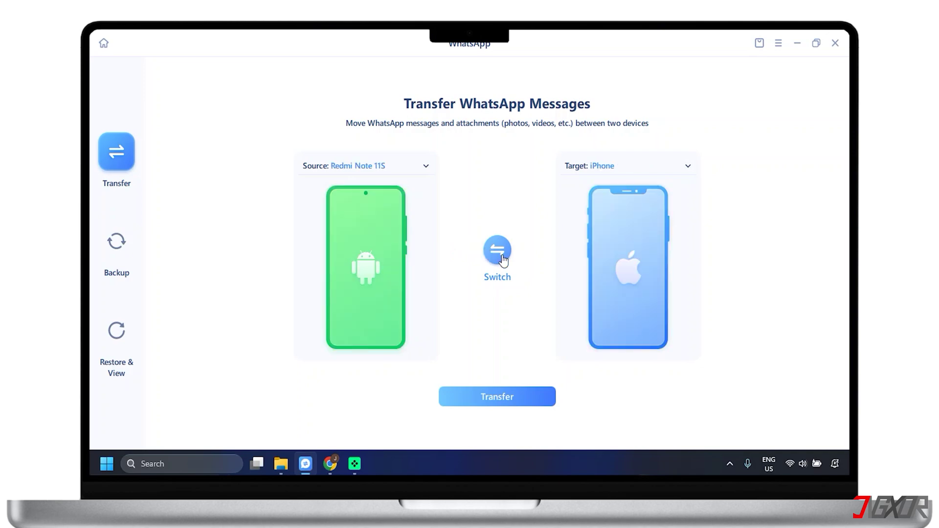
click(498, 251)
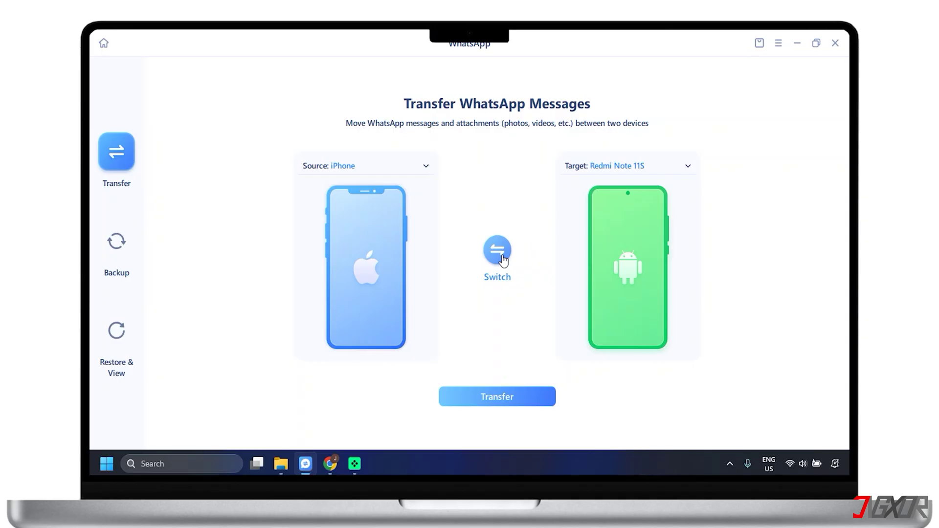
click(504, 258)
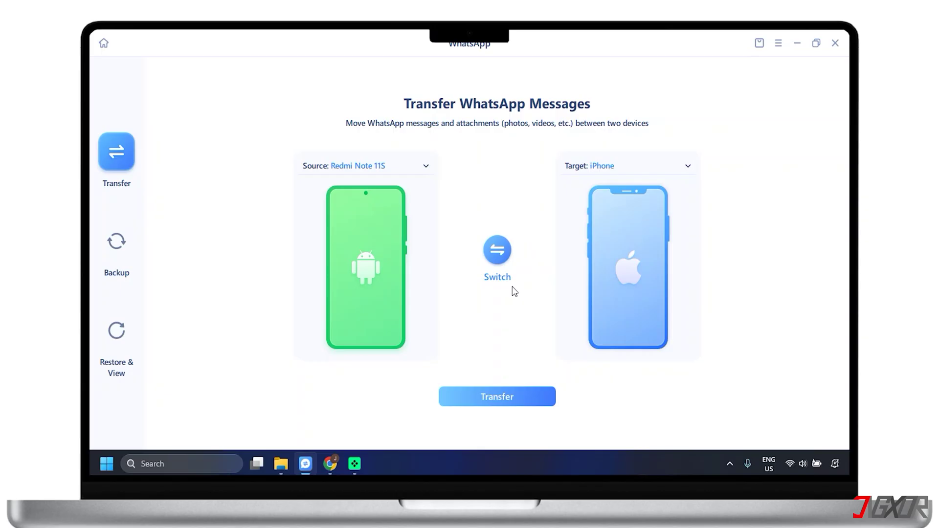
Start the transfer, accept overwriting iPhone data, and get past the USB debugging and Find My iPhone prompts.
click(537, 396)
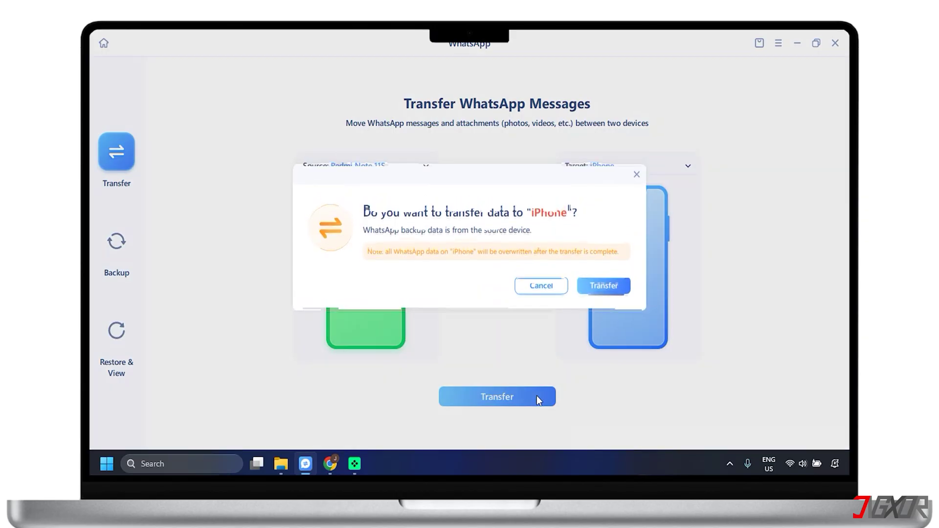
click(592, 290)
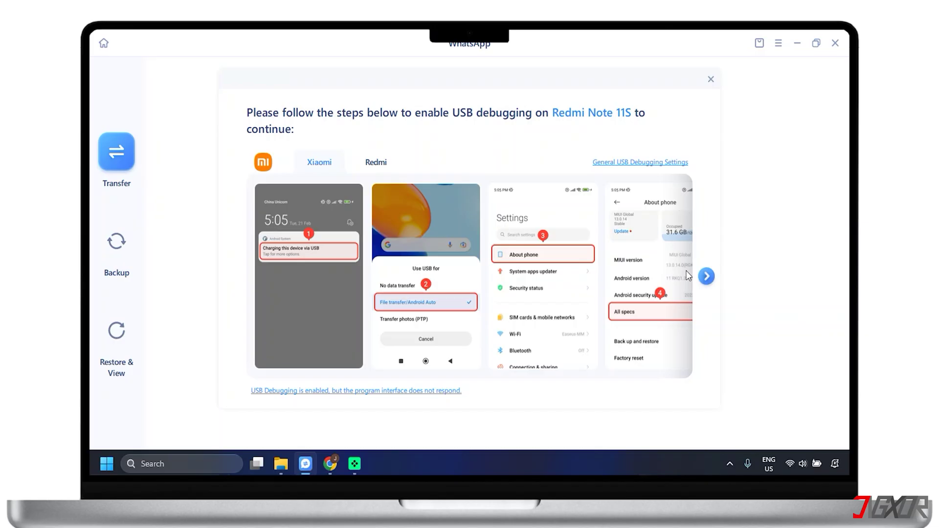
click(706, 276)
click(706, 276)
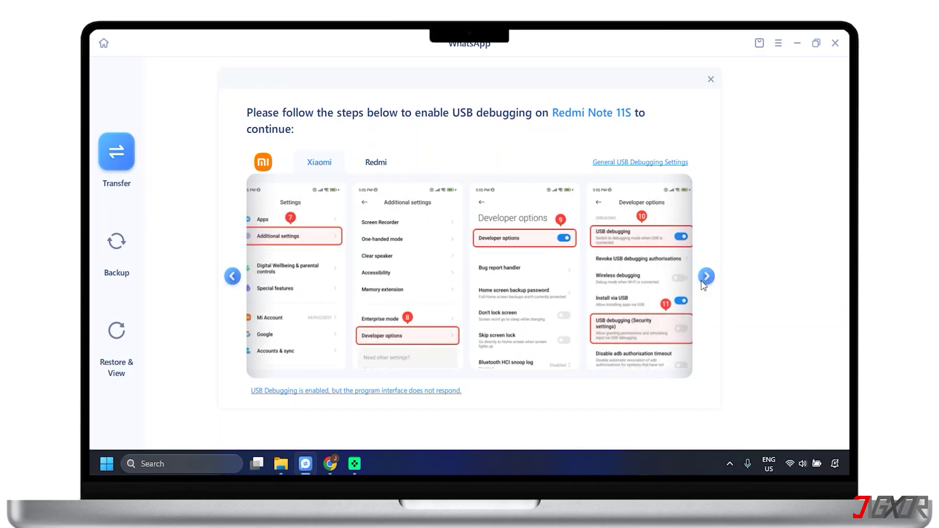
click(706, 276)
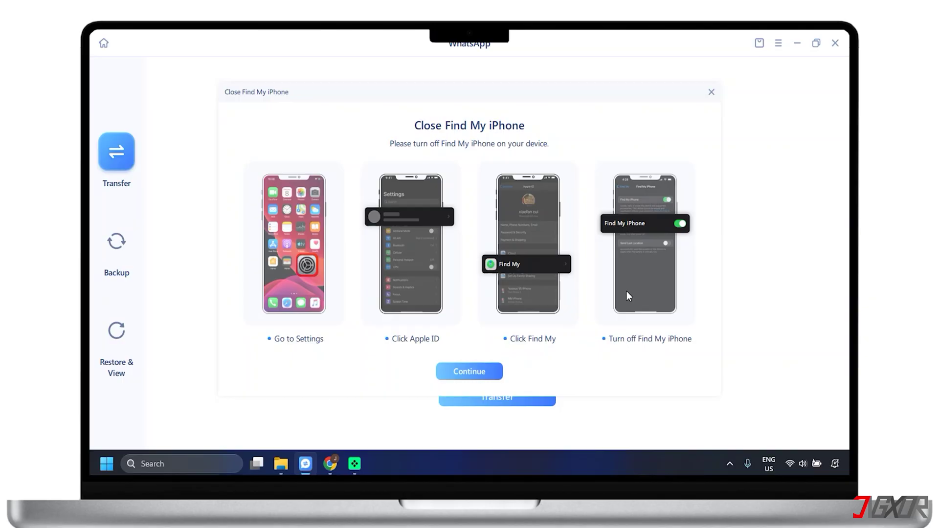
click(479, 371)
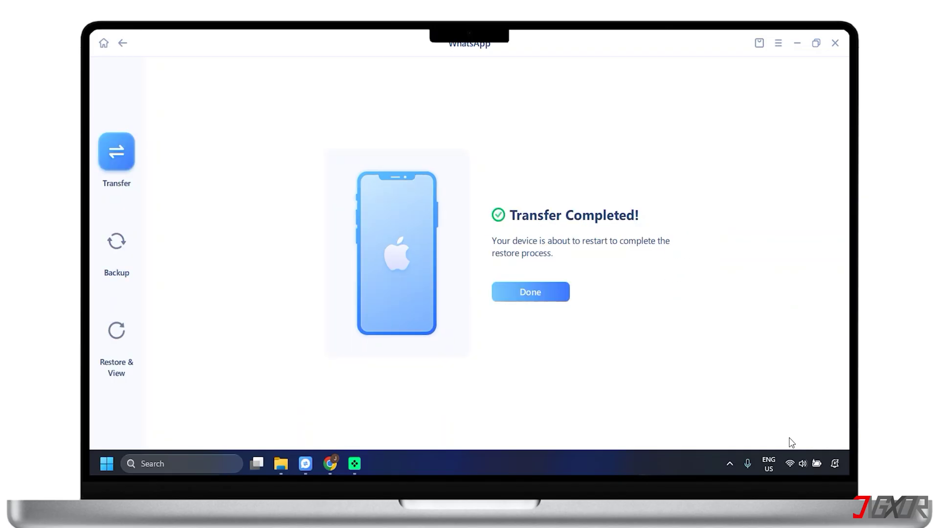
Dismiss the Transfer Completed screen with Done.
click(537, 291)
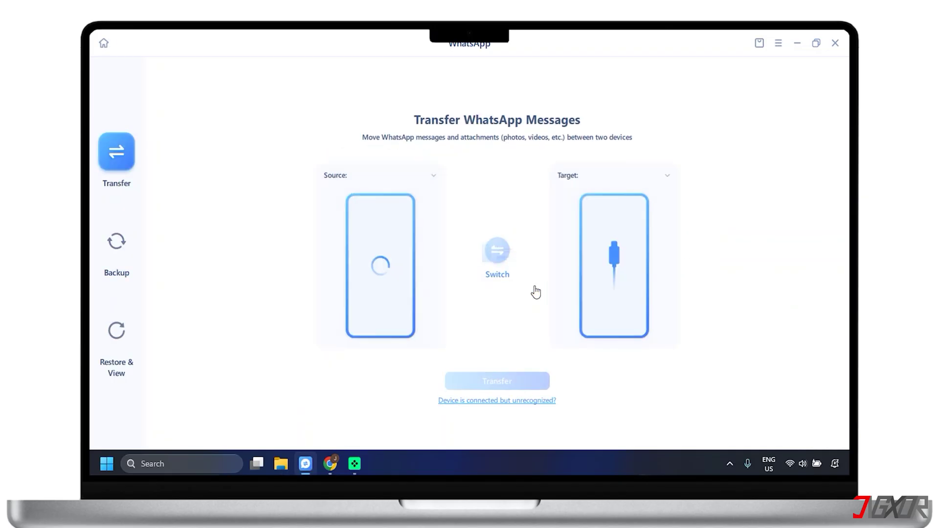